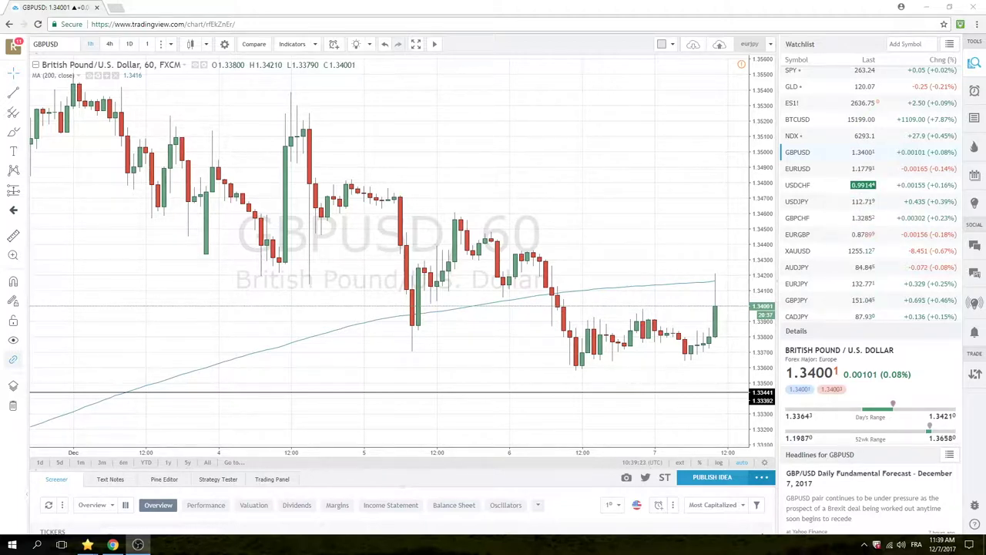
# - Switch the chart from the GBPUSD hourly view to EURGBP
pyautogui.click(804, 239)
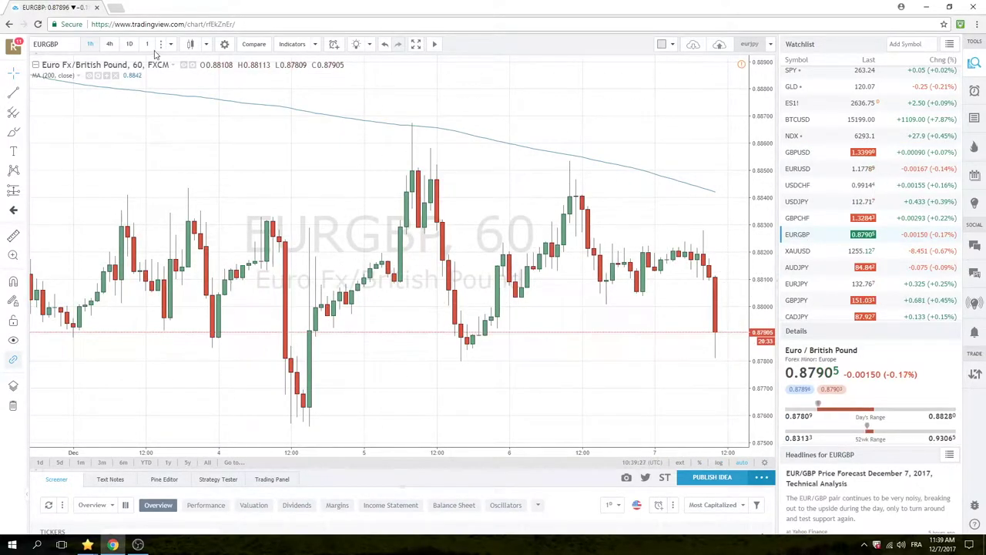
# - Put the EURGBP chart on the daily (1D) timeframe
pyautogui.click(129, 44)
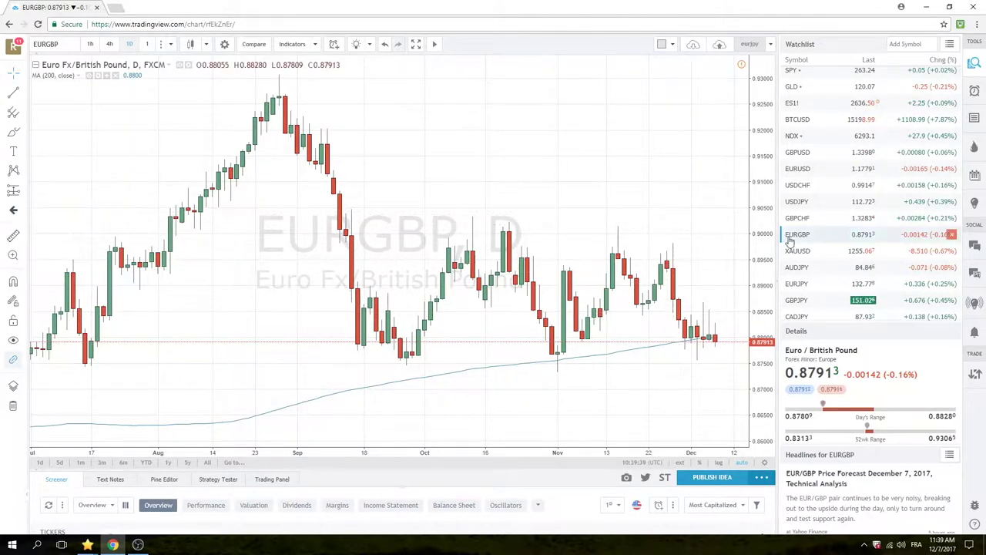
pyautogui.scroll(-1, 830, 235)
pyautogui.scroll(-1, 830, 235)
pyautogui.scroll(-1, 830, 235)
pyautogui.scroll(-1, 830, 235)
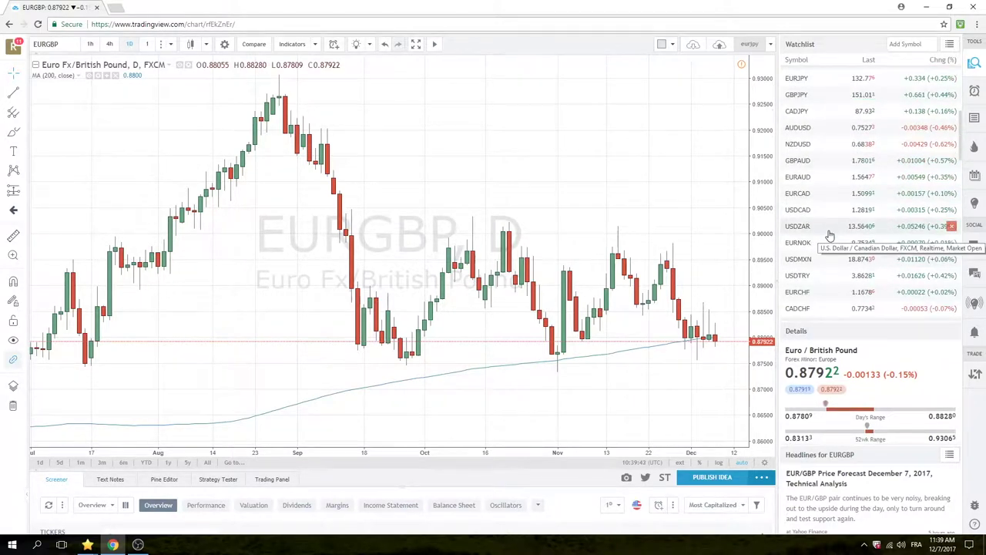
# - Locate AUDUSD in the watchlist and chart it on the daily timeframe
pyautogui.scroll(1, 830, 235)
pyautogui.scroll(1, 829, 235)
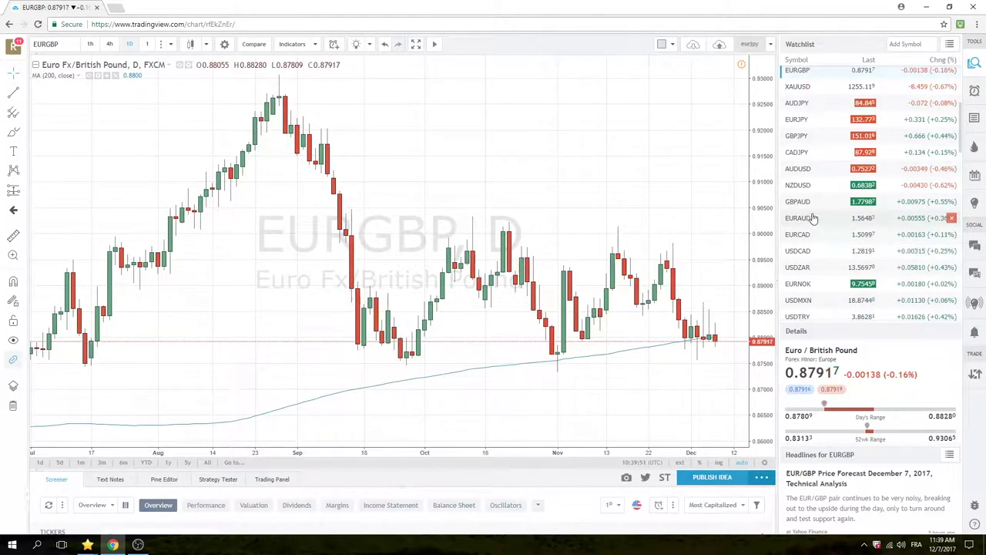
pyautogui.scroll(2, 799, 217)
pyautogui.scroll(2, 800, 219)
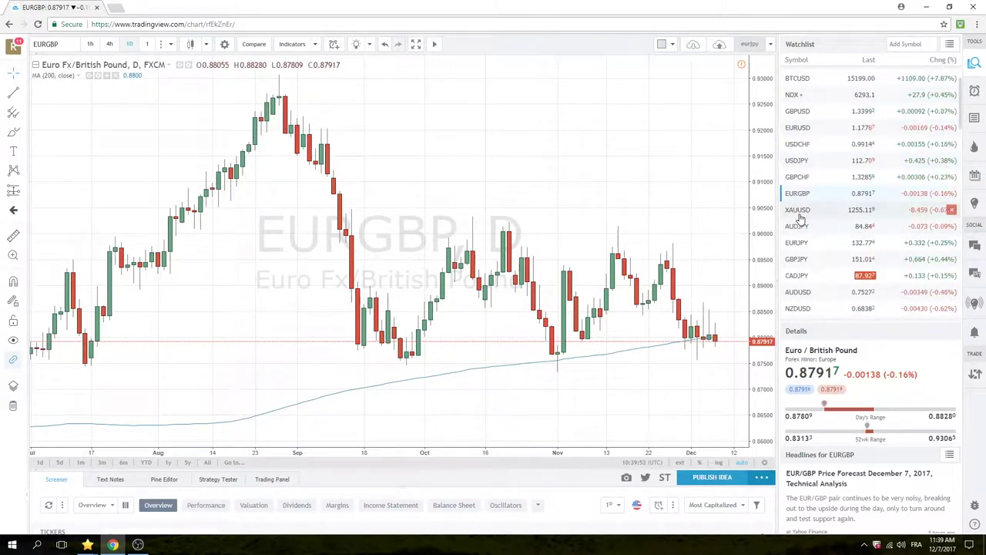
pyautogui.scroll(-1, 810, 221)
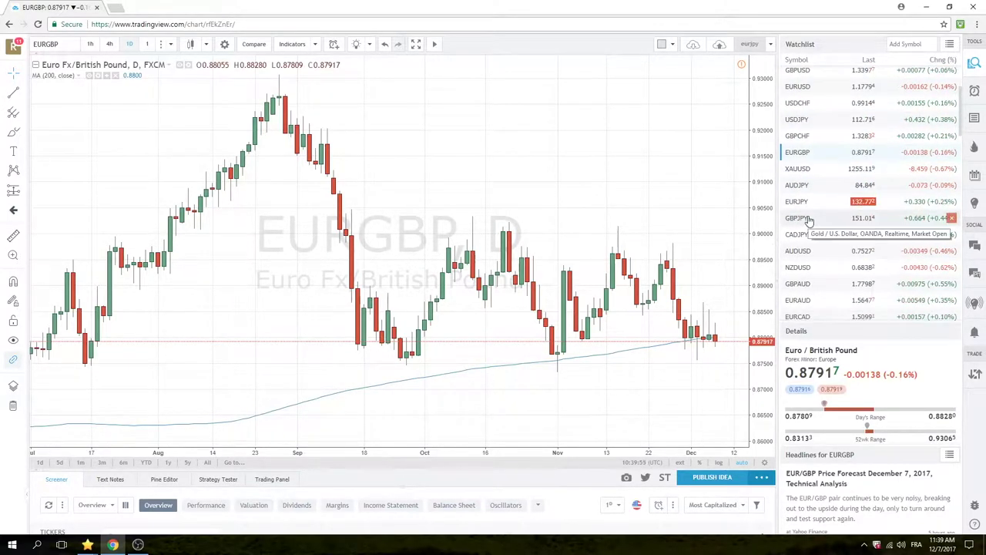
pyautogui.click(794, 251)
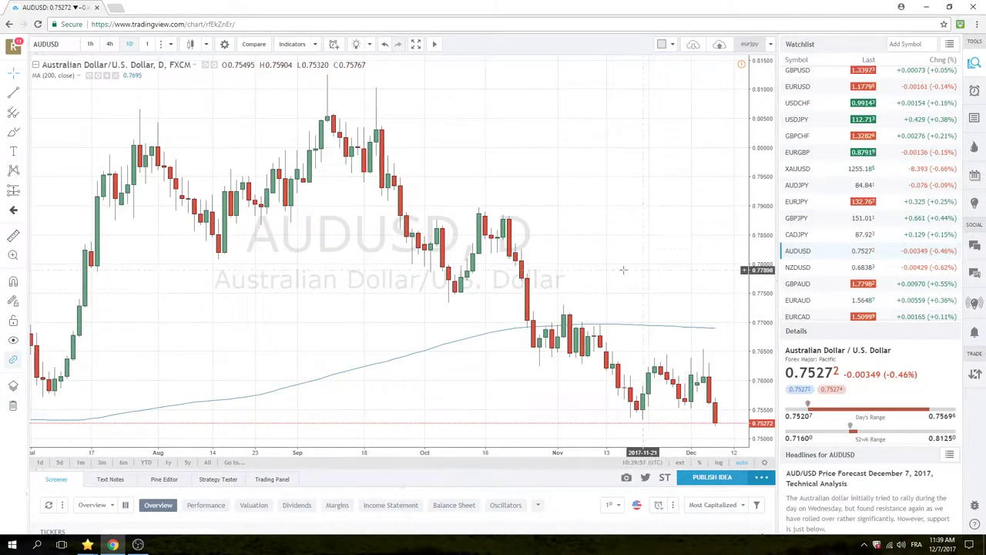
# - Review AUDUSD on the 1-hour timeframe, then chart EURUSD hourly
pyautogui.click(90, 44)
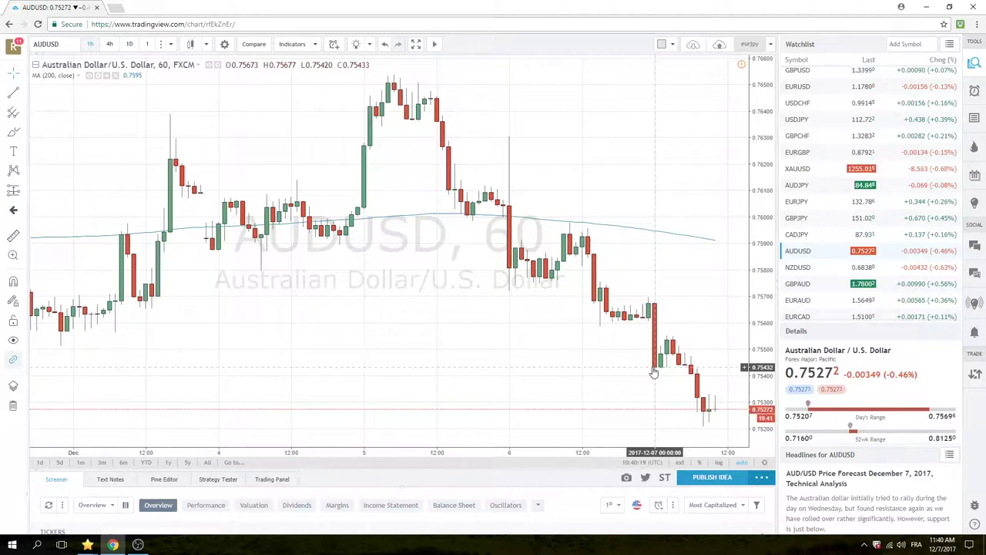
pyautogui.click(806, 88)
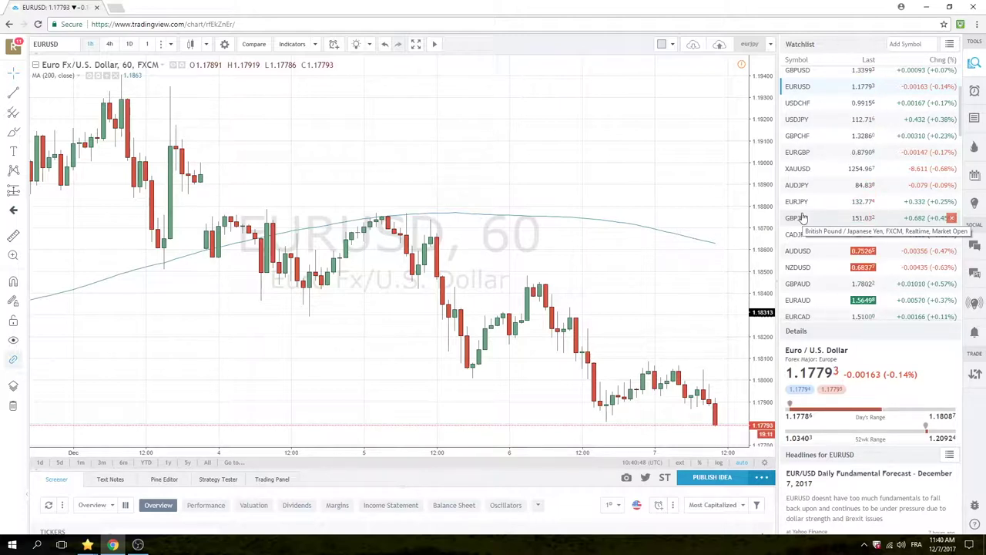
# - Chart USDCHF on the 1-hour timeframe in place of EURUSD
pyautogui.click(794, 108)
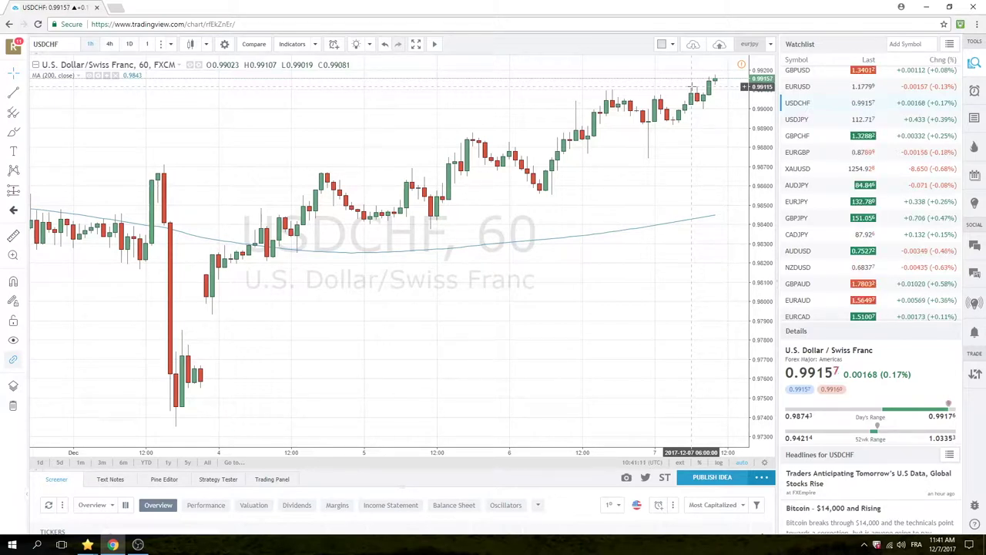
# - Replace USDCHF with USDJPY on the hourly chart
pyautogui.click(799, 119)
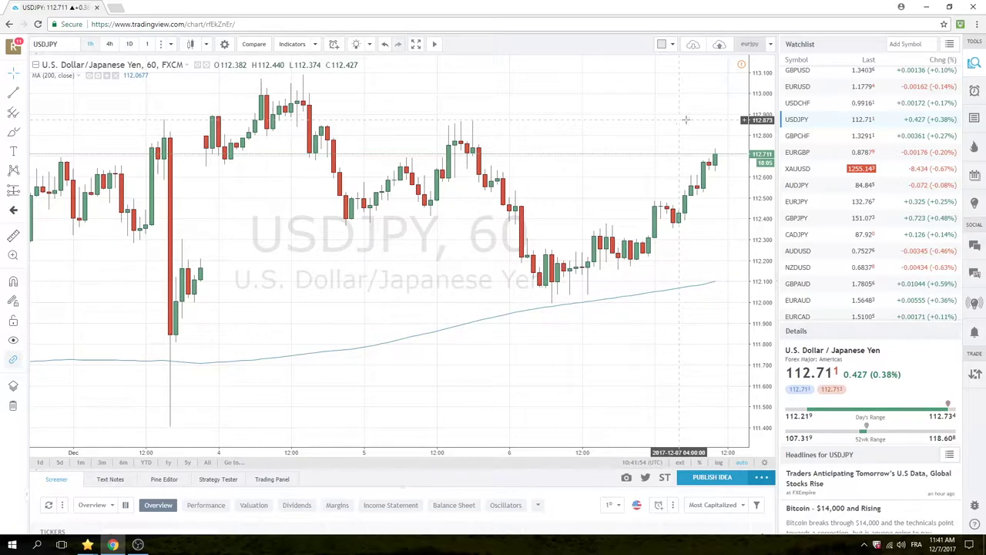
pyautogui.scroll(-1, 823, 173)
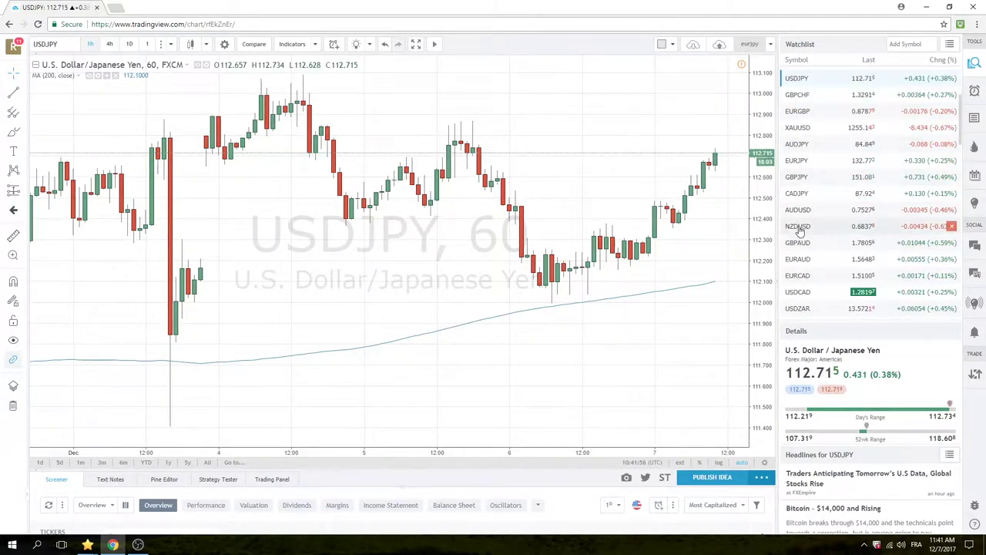
# - Chart NZDUSD hourly, then move on to gold (XAUUSD)
pyautogui.click(799, 227)
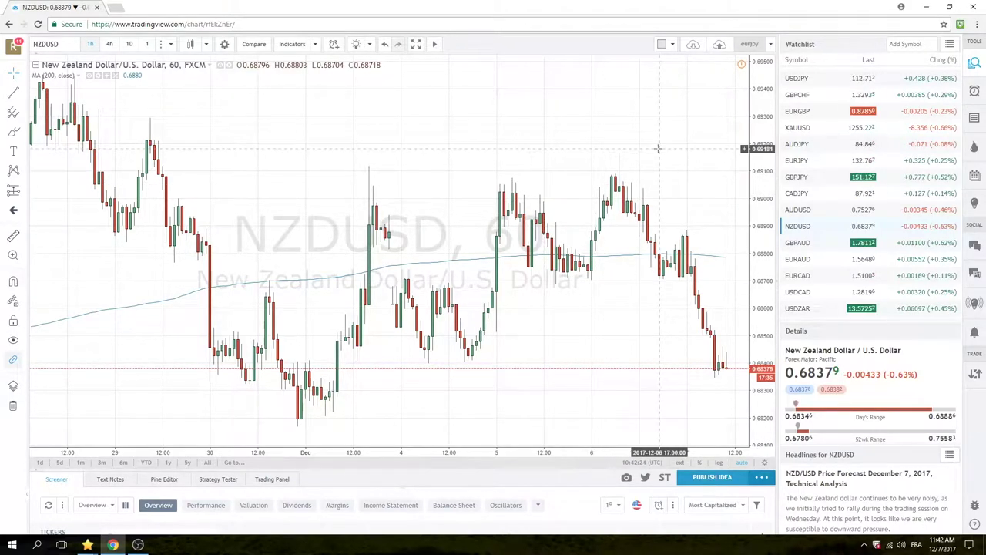
pyautogui.click(803, 129)
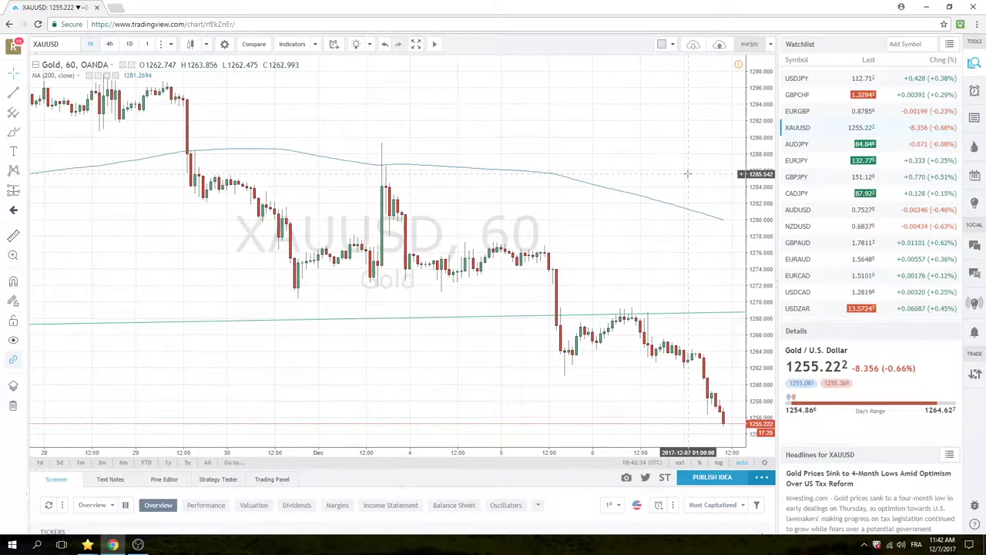
# - Zoom out the XAUUSD hourly chart to fit more days, then return to EURGBP
pyautogui.scroll(-2, 688, 174)
pyautogui.scroll(-1, 688, 174)
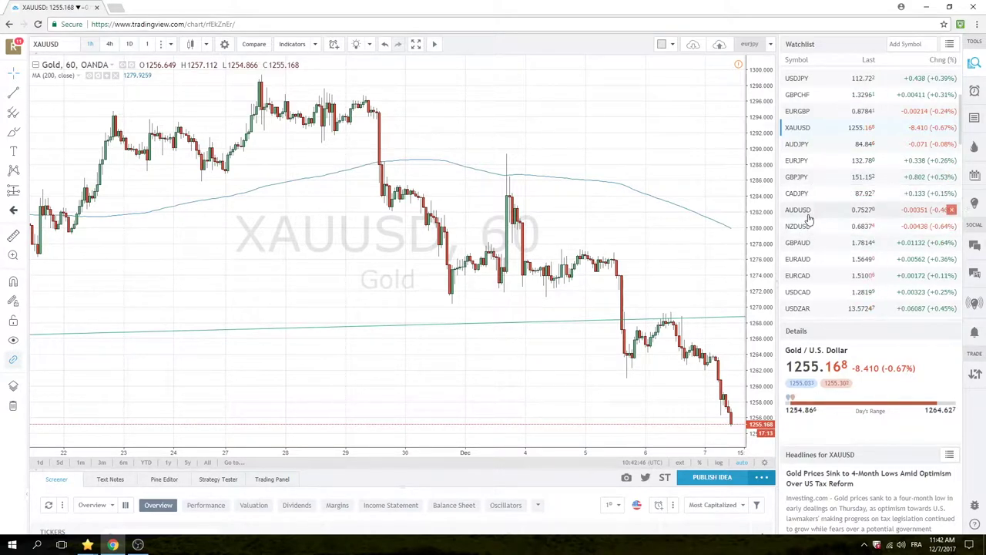
pyautogui.click(798, 116)
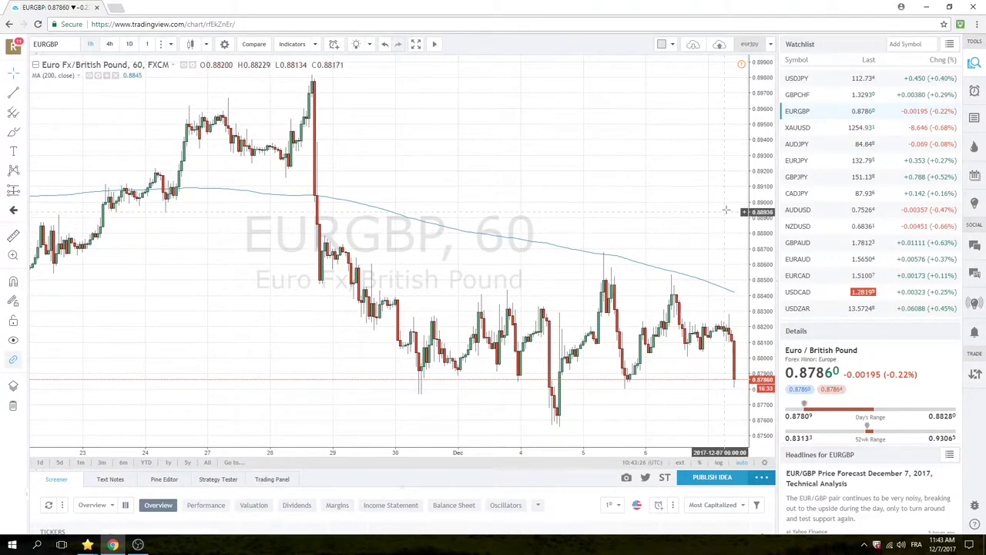
# - Chart GBPCHF daily zoomed out to about 2.5 years, then switch to GBPUSD
pyautogui.click(800, 95)
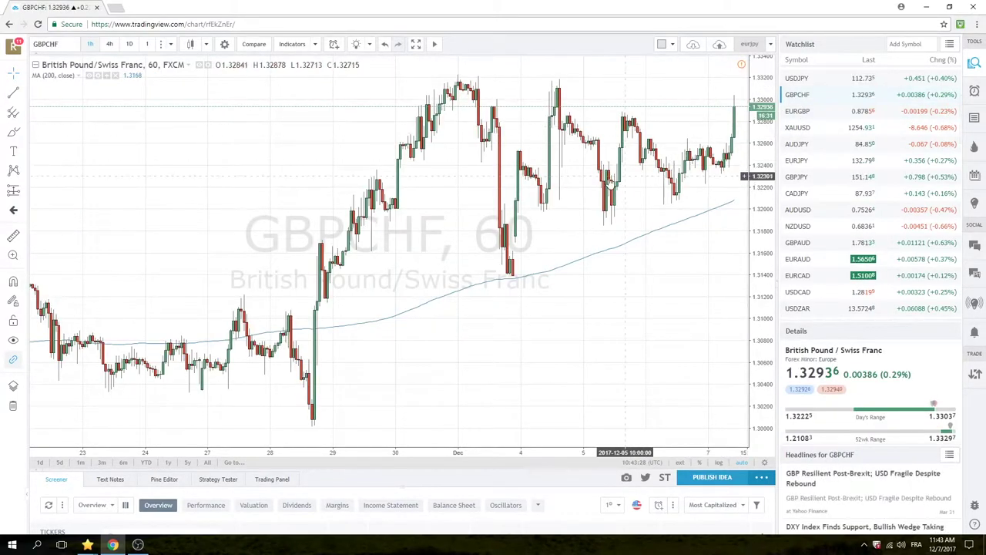
pyautogui.click(129, 44)
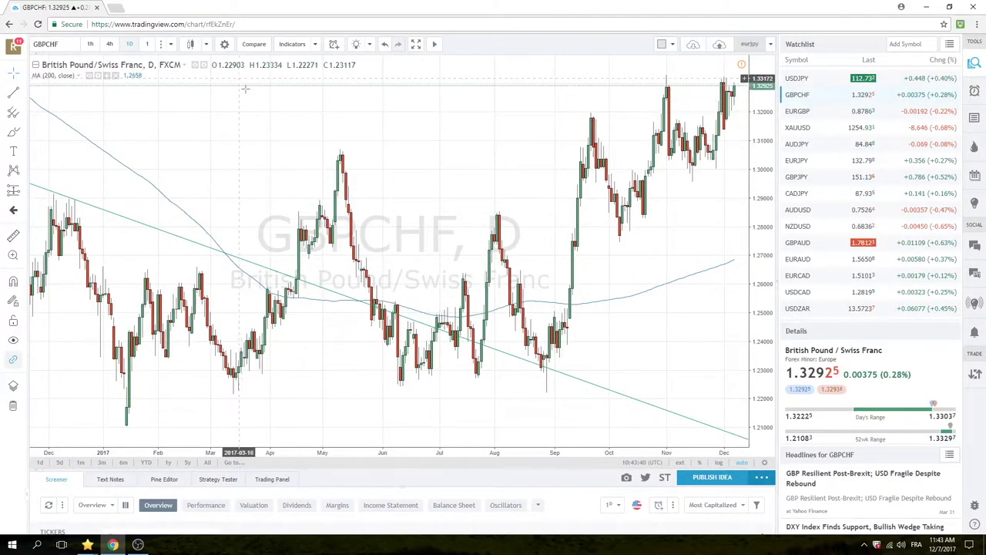
pyautogui.scroll(-3, 306, 132)
pyautogui.scroll(-3, 306, 132)
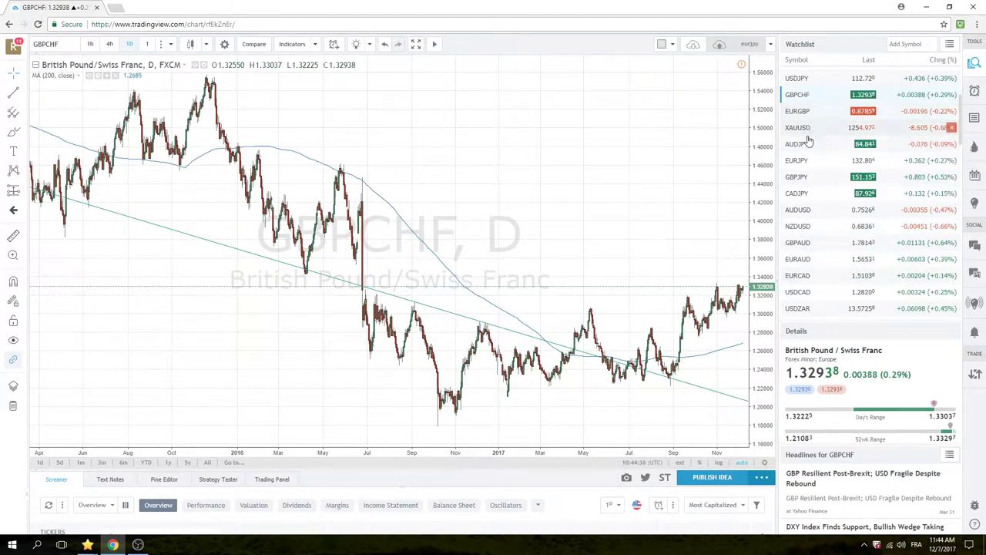
pyautogui.scroll(2, 805, 154)
pyautogui.click(799, 91)
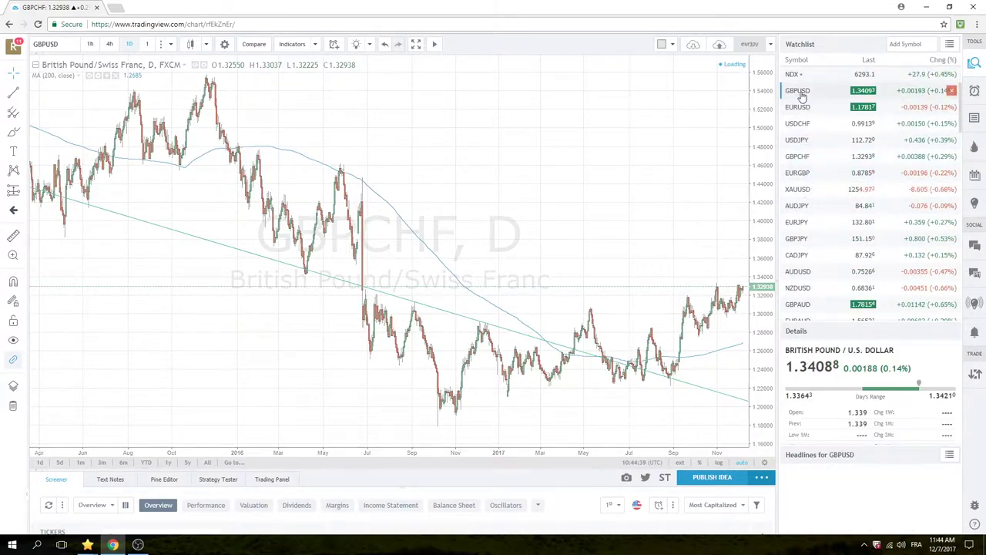